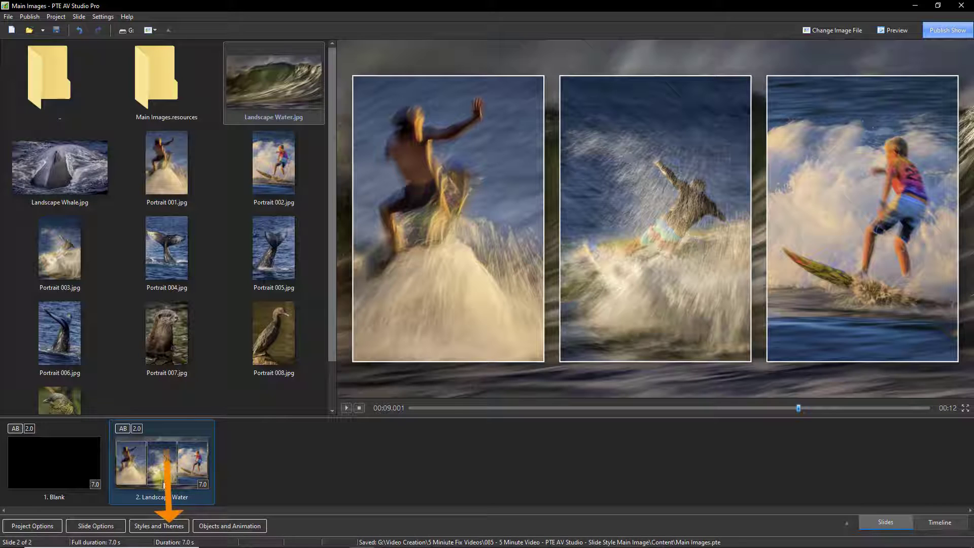
# Create slide style 'example 001' in the Demo category from the surf-portrait slide.
pyautogui.click(155, 528)
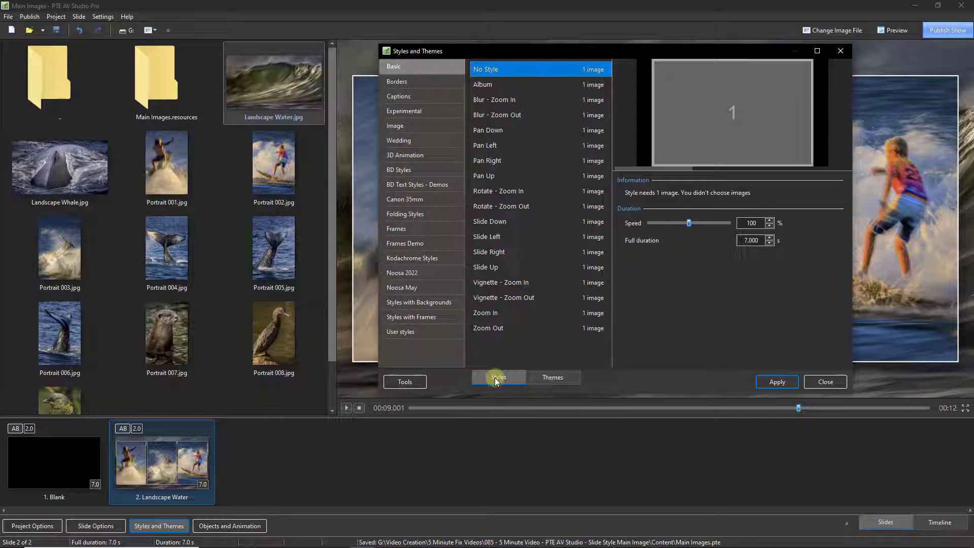
pyautogui.click(411, 384)
pyautogui.click(412, 383)
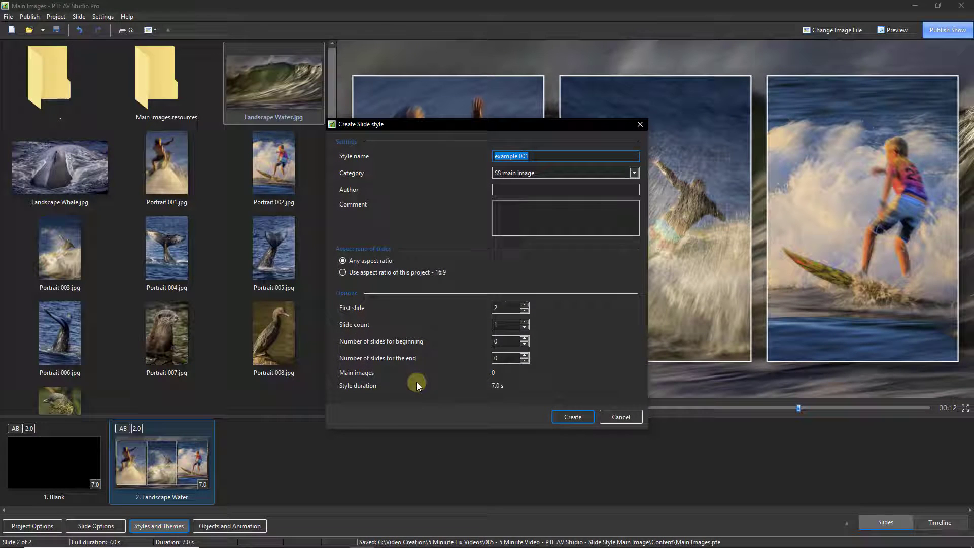
pyautogui.click(570, 179)
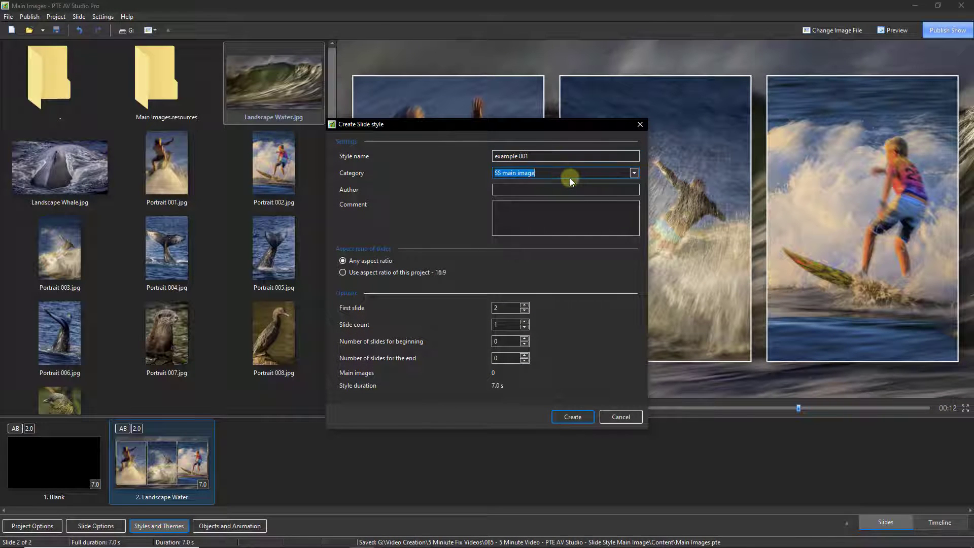
pyautogui.write('Derm')
pyautogui.press('BackSpace')
pyautogui.press('BackSpace')
pyautogui.write('mo')
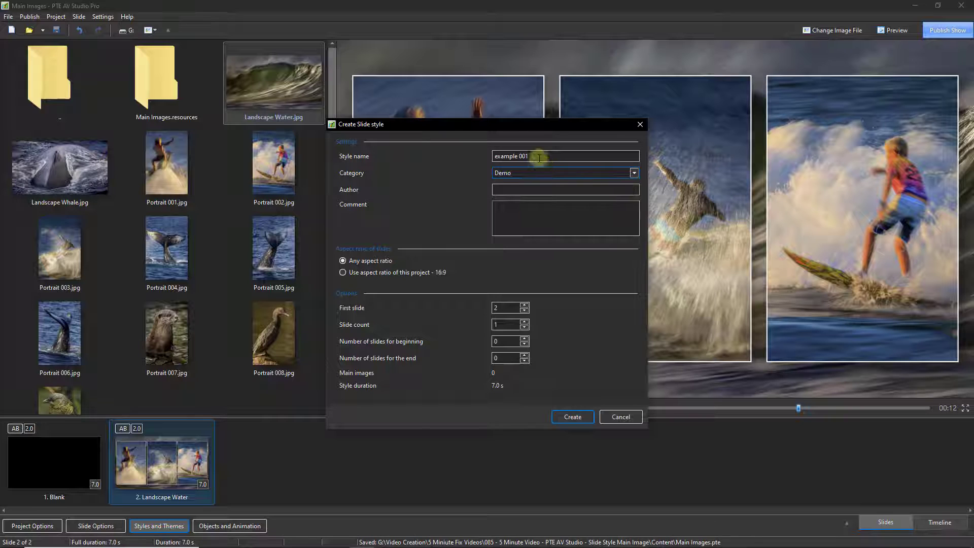
pyautogui.click(571, 417)
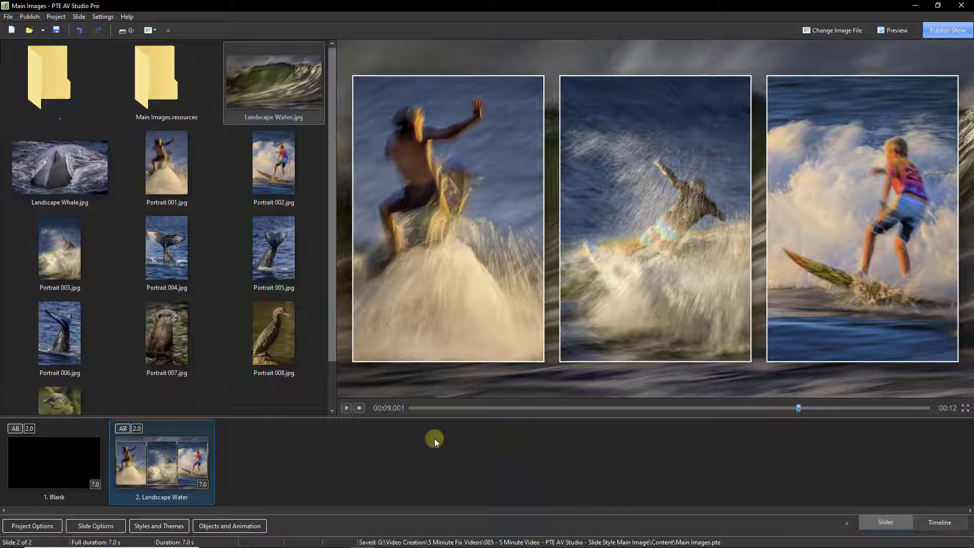
# Add Landscape Whale and Portraits 004, 005 and 006 as new slides.
pyautogui.click(58, 171)
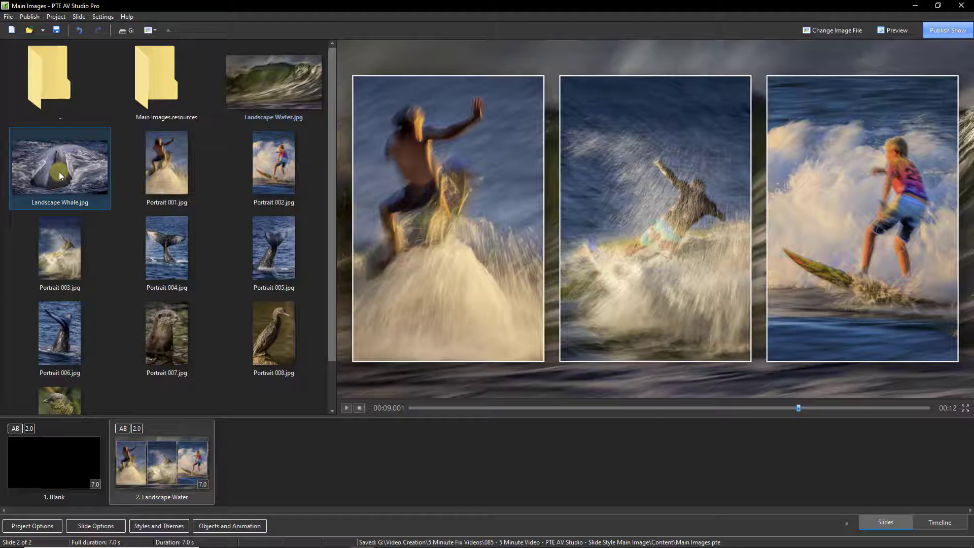
pyautogui.keyDown('ctrl'); pyautogui.click(172, 254); pyautogui.keyUp('ctrl')
pyautogui.keyDown('ctrl'); pyautogui.click(260, 247); pyautogui.keyUp('ctrl')
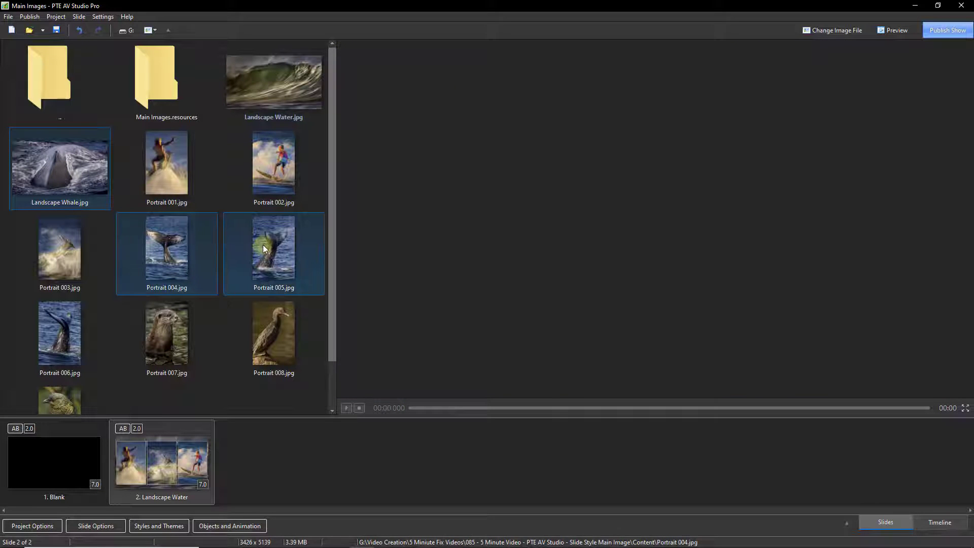
pyautogui.keyDown('ctrl'); pyautogui.click(56, 340); pyautogui.keyUp('ctrl')
pyautogui.moveTo(59, 334); pyautogui.dragTo(272, 447)
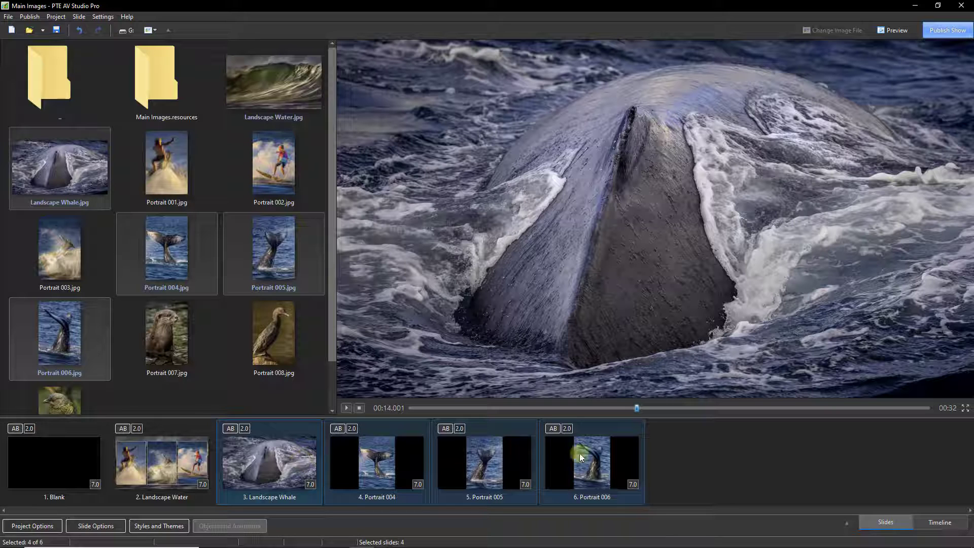
# Apply the Demo style example 001 to the new slides.
pyautogui.click(151, 526)
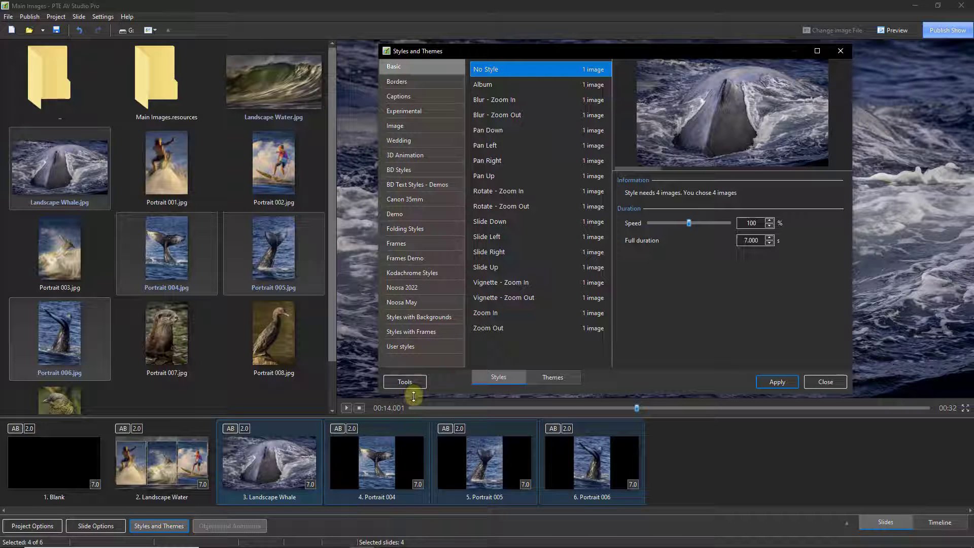
pyautogui.click(405, 214)
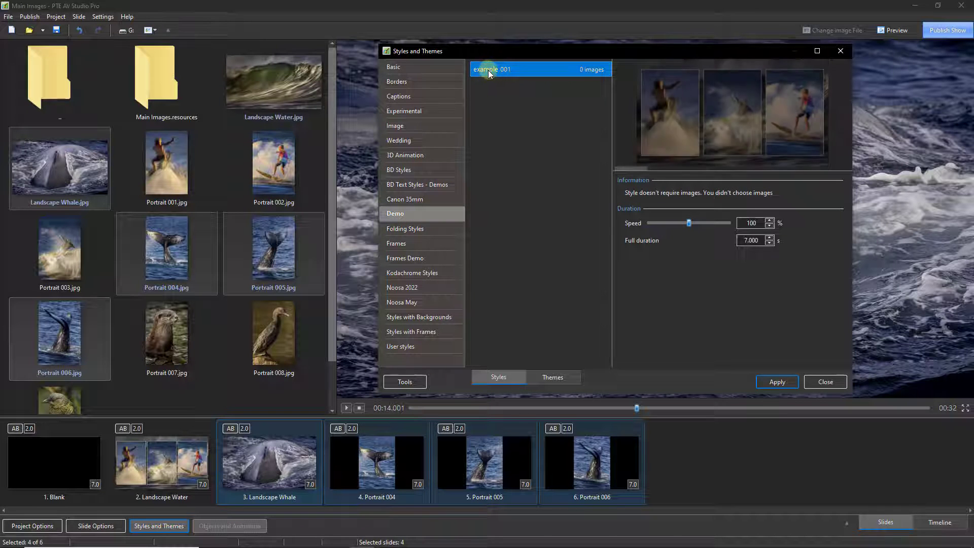
pyautogui.click(775, 384)
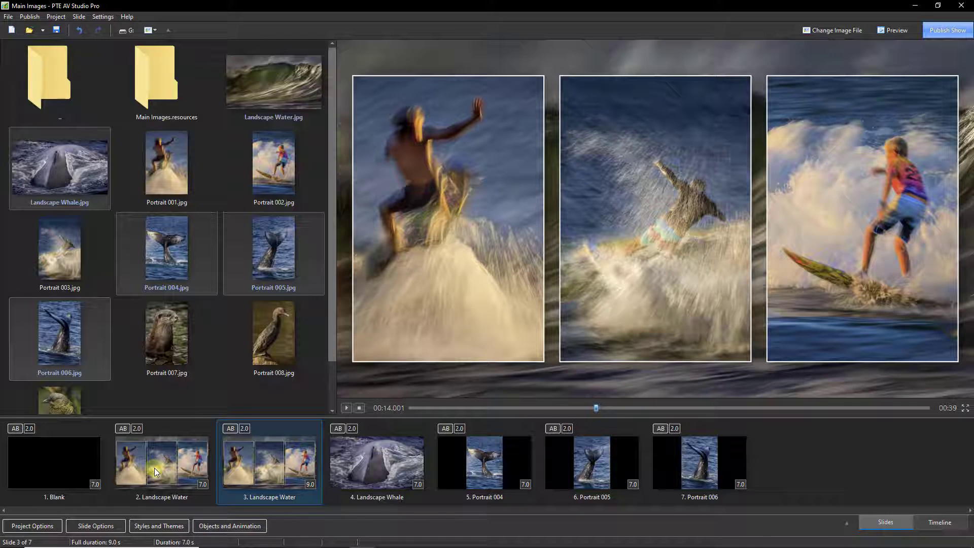
# Undo the added slides so only the Blank and Landscape Water slides remain.
pyautogui.hotkey('ctrl', 'z')
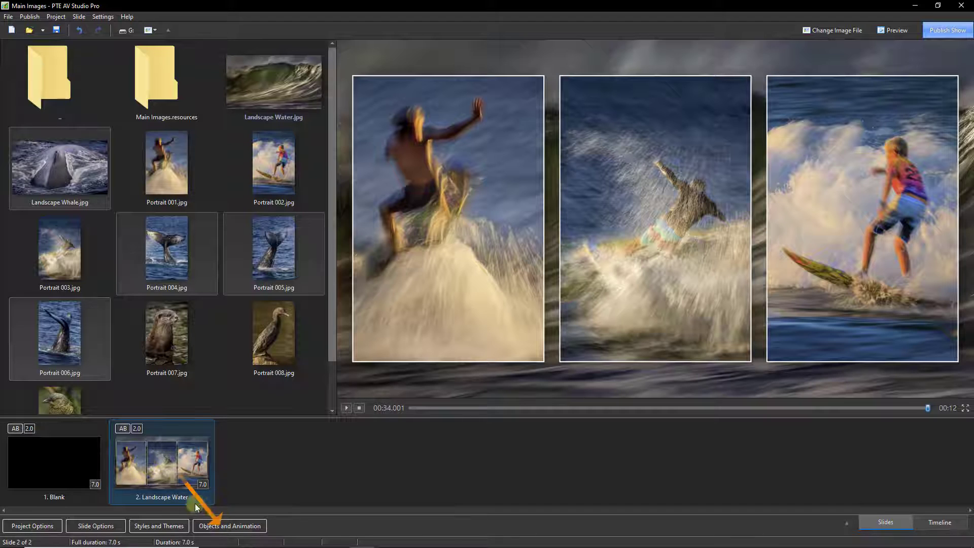
# Mark the Landscape Water background as Main object with index 1 in the object properties.
pyautogui.click(219, 527)
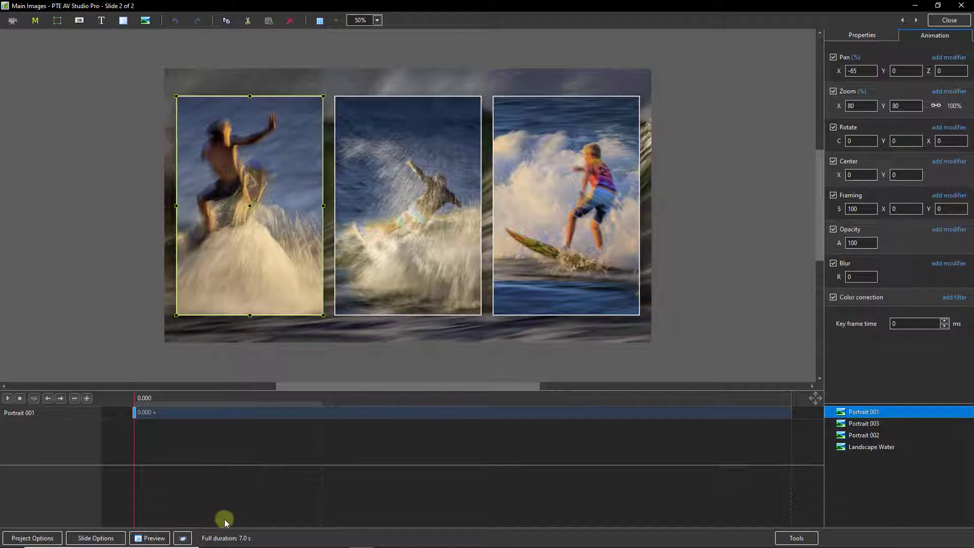
pyautogui.click(862, 38)
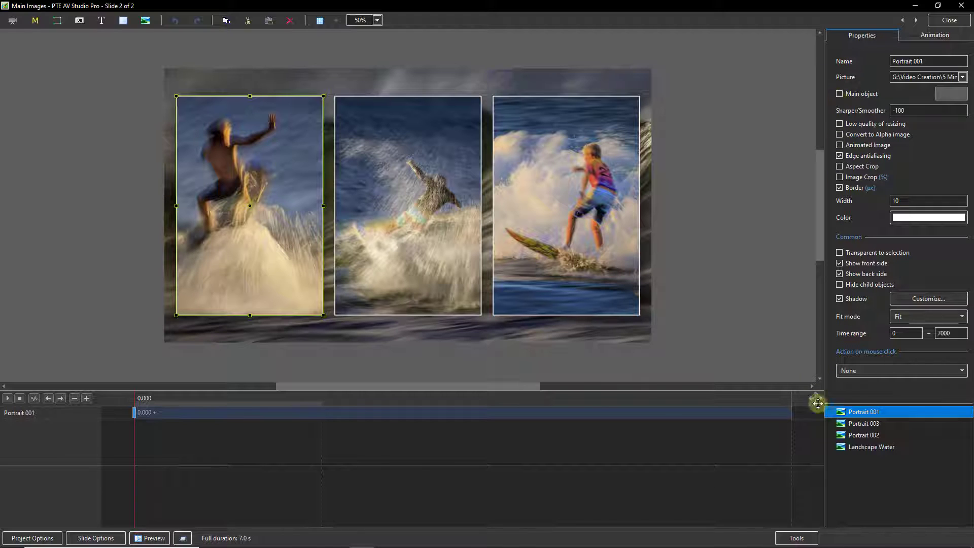
pyautogui.click(858, 451)
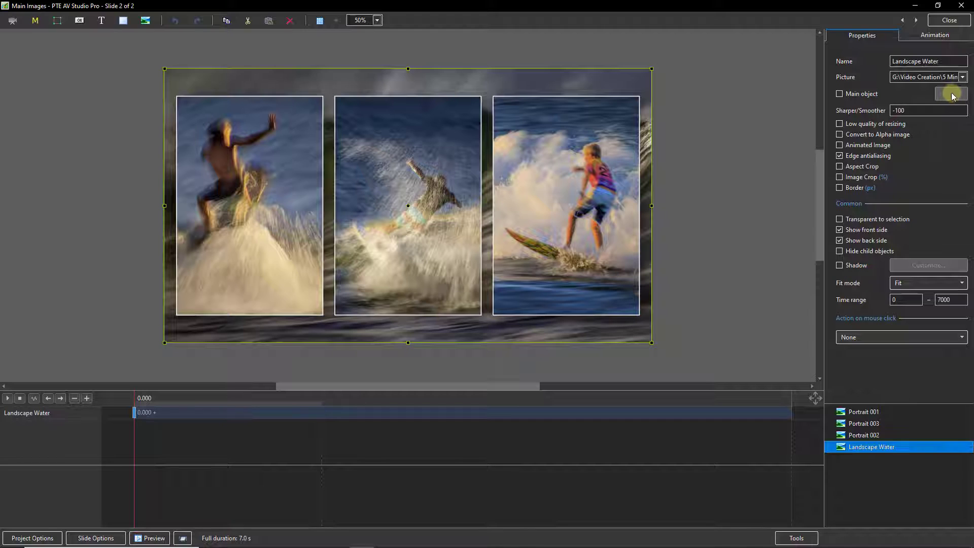
pyautogui.click(840, 94)
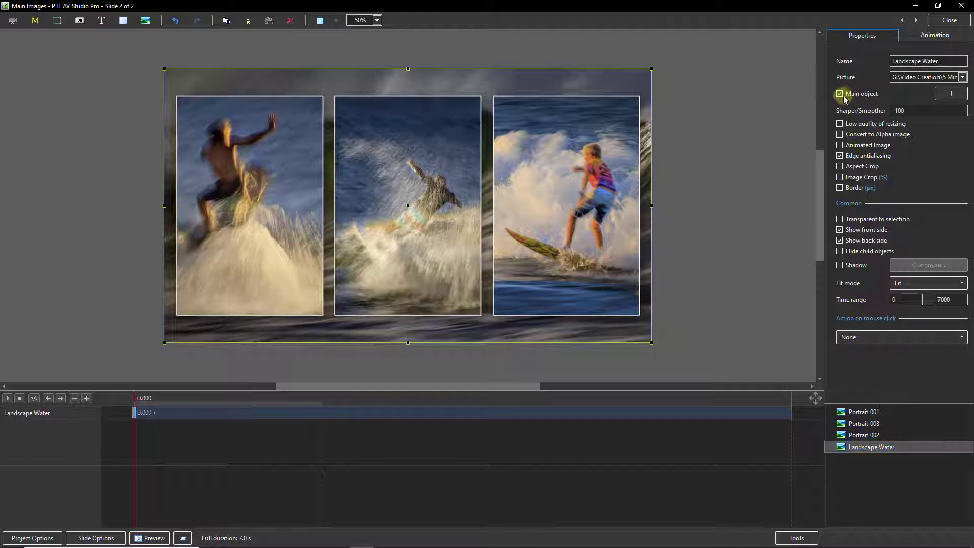
pyautogui.click(953, 95)
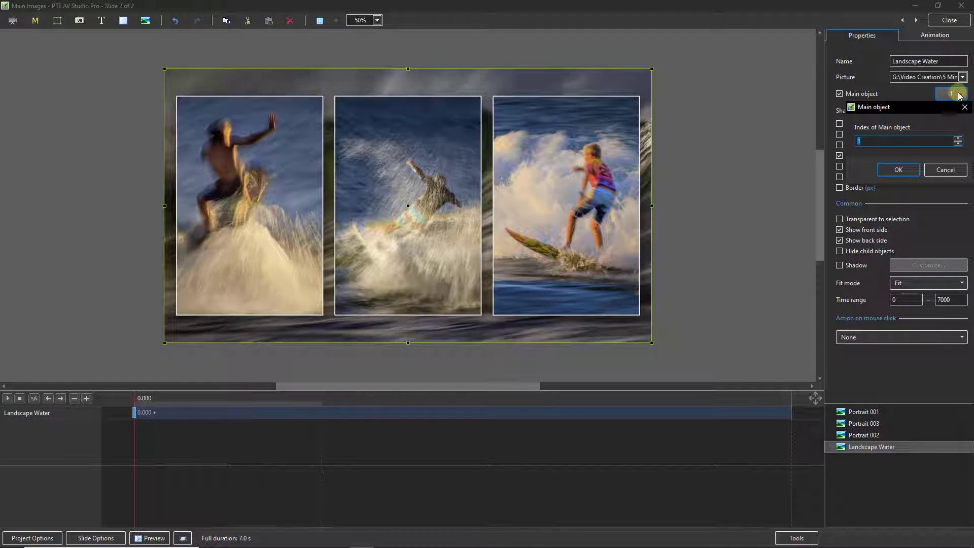
pyautogui.click(948, 171)
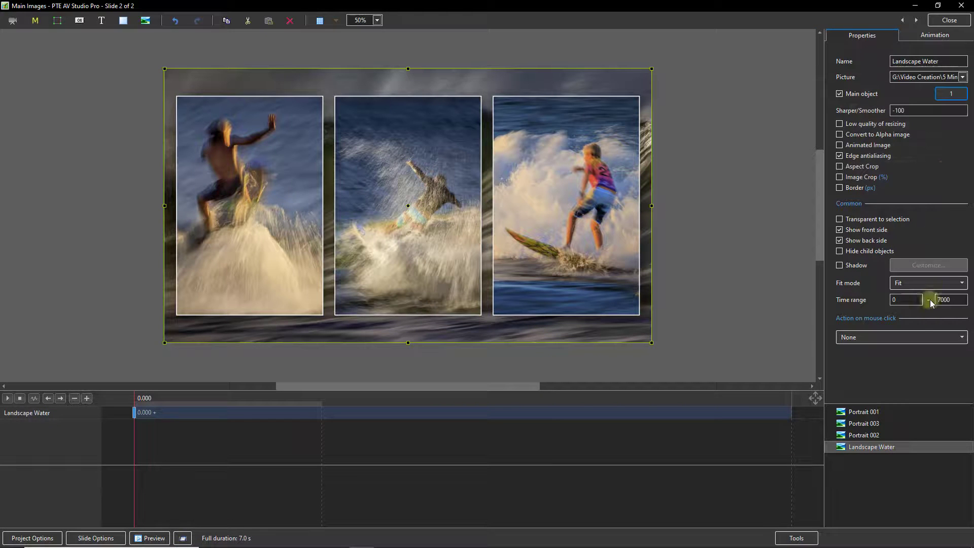
# Review the three portraits and make Portrait 001 main object number 2.
pyautogui.click(859, 412)
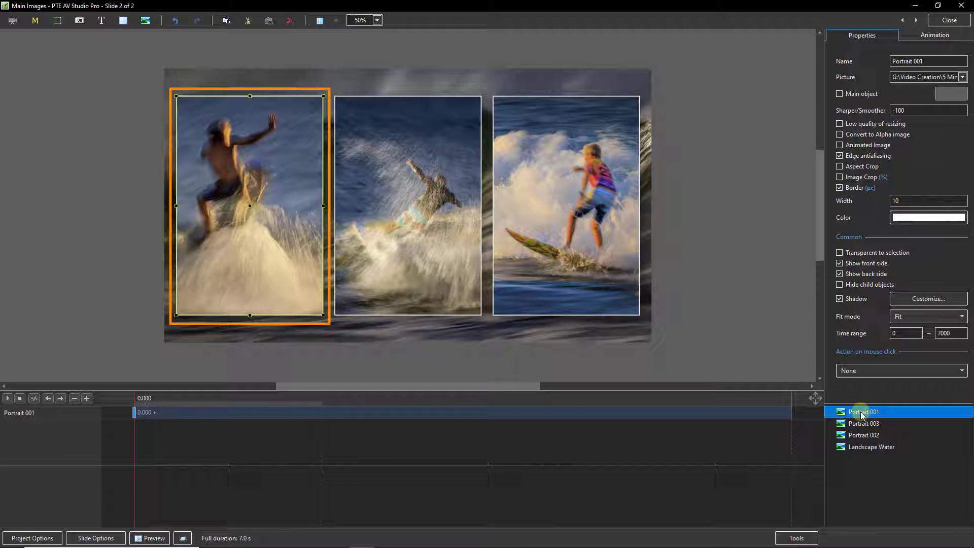
pyautogui.click(862, 425)
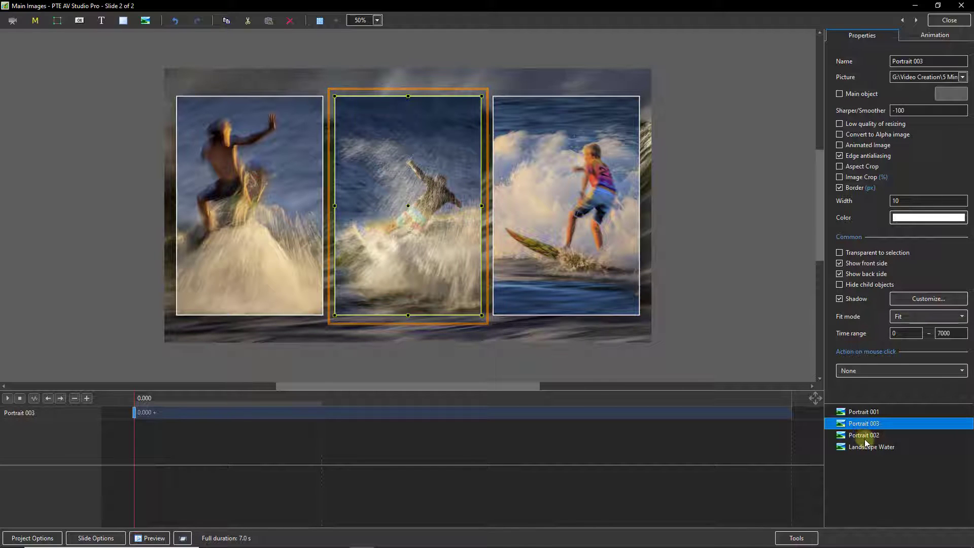
pyautogui.click(864, 437)
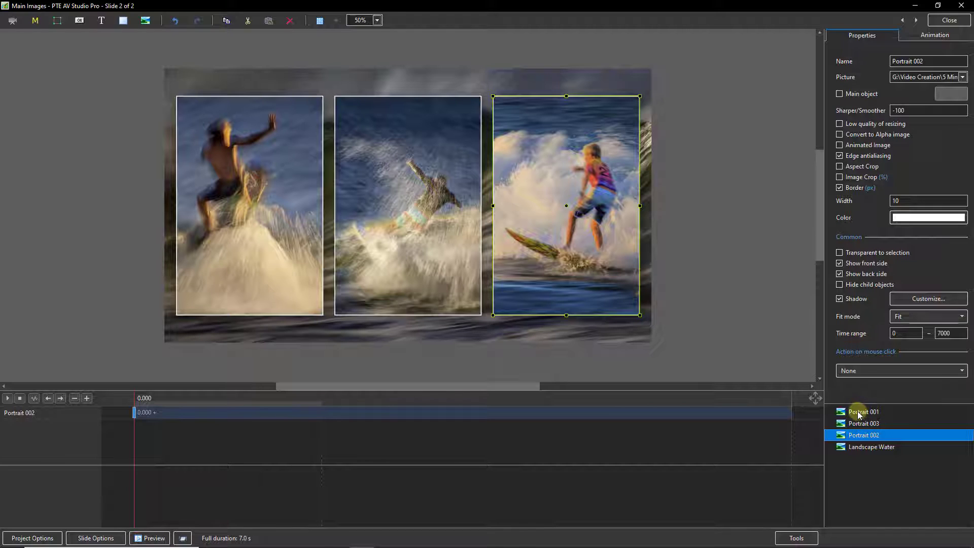
pyautogui.click(861, 412)
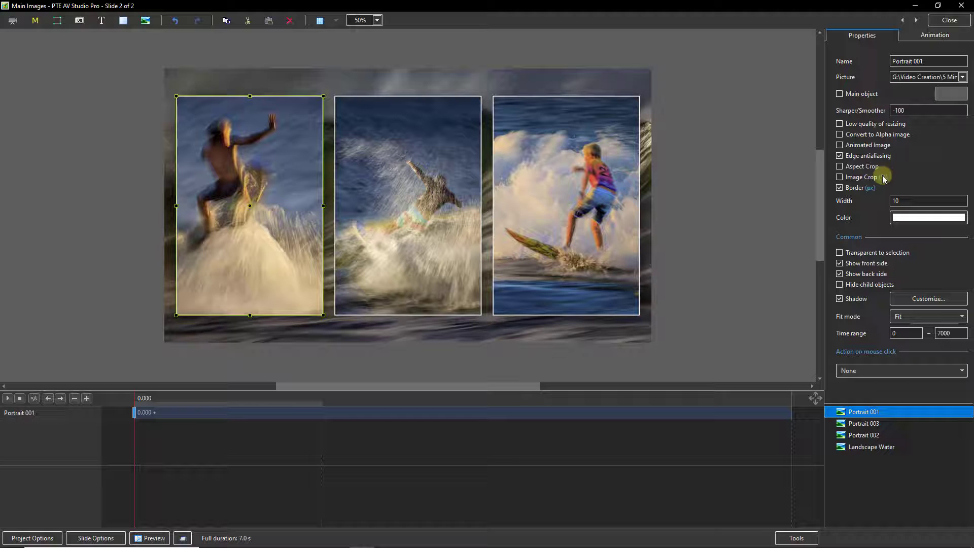
pyautogui.click(839, 95)
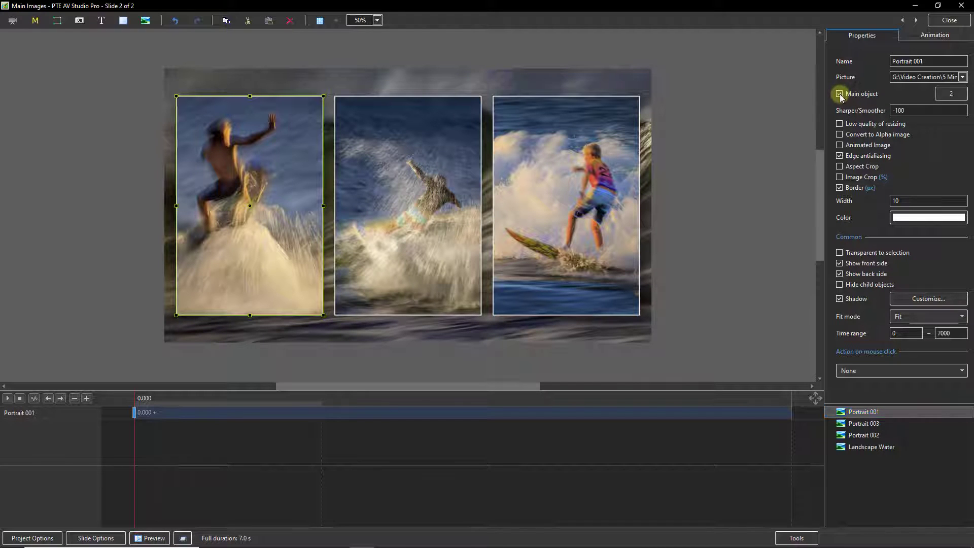
pyautogui.click(948, 101)
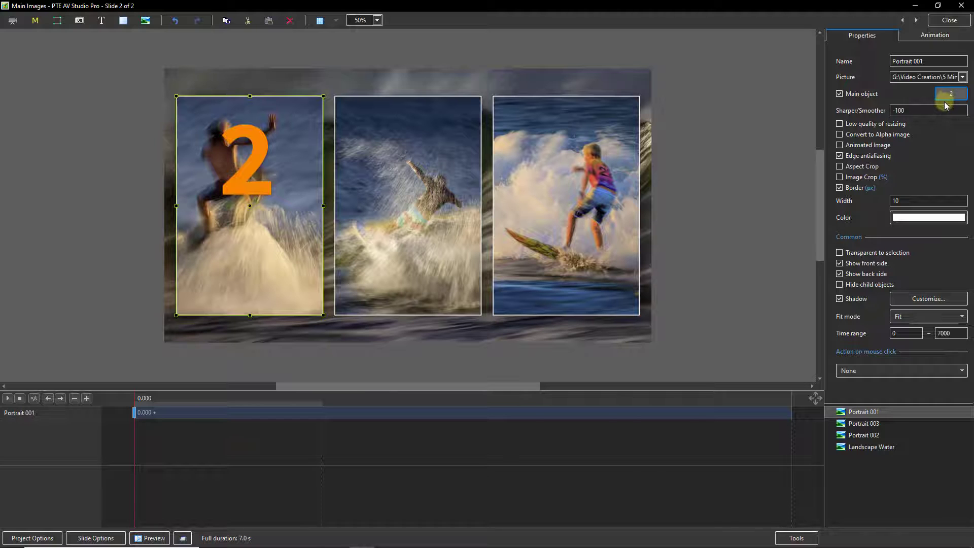
# Make Portrait 003 main object 3 and Portrait 002 main object 4.
pyautogui.click(860, 427)
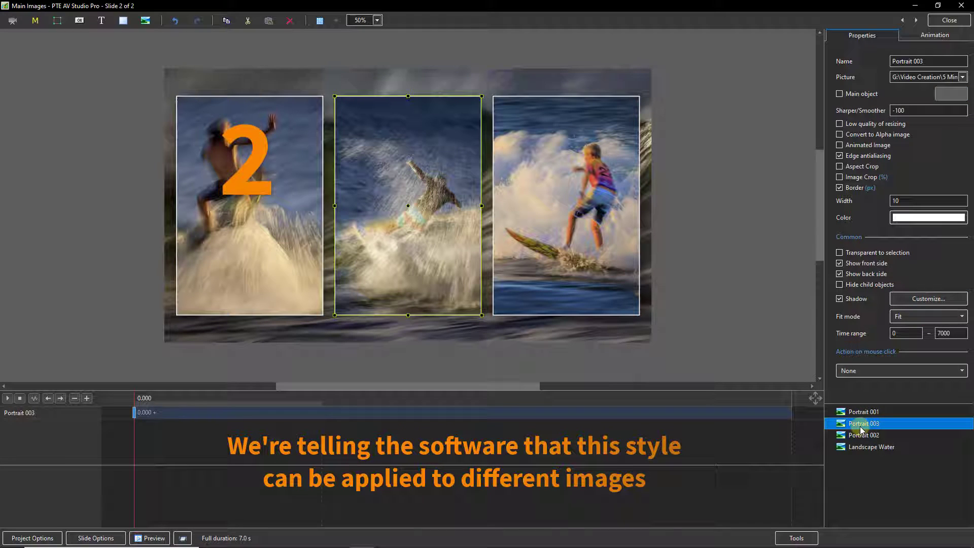
pyautogui.click(840, 94)
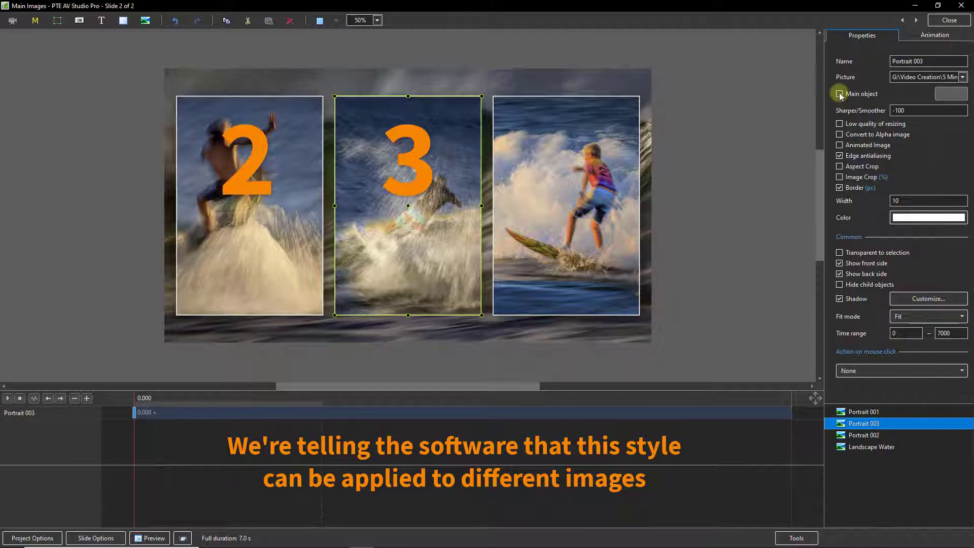
pyautogui.click(840, 94)
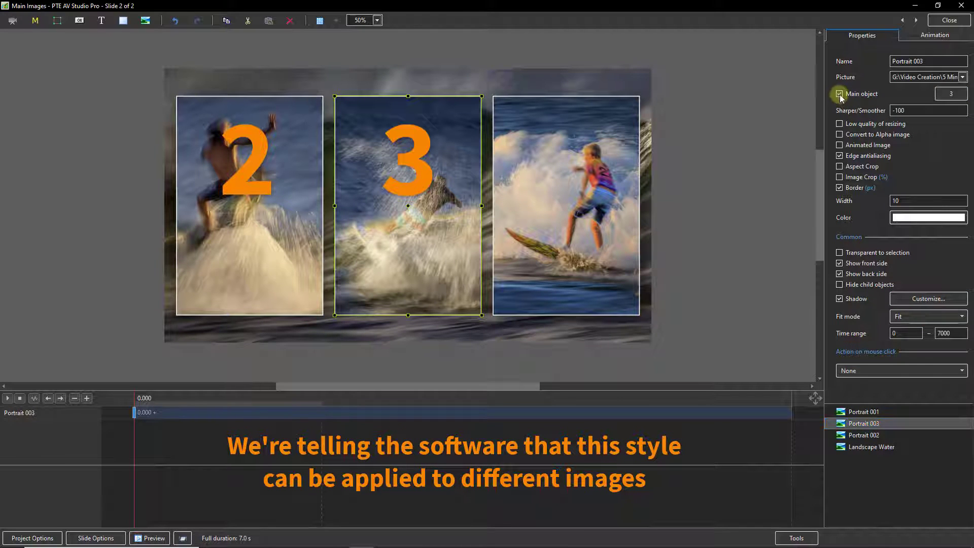
pyautogui.click(842, 435)
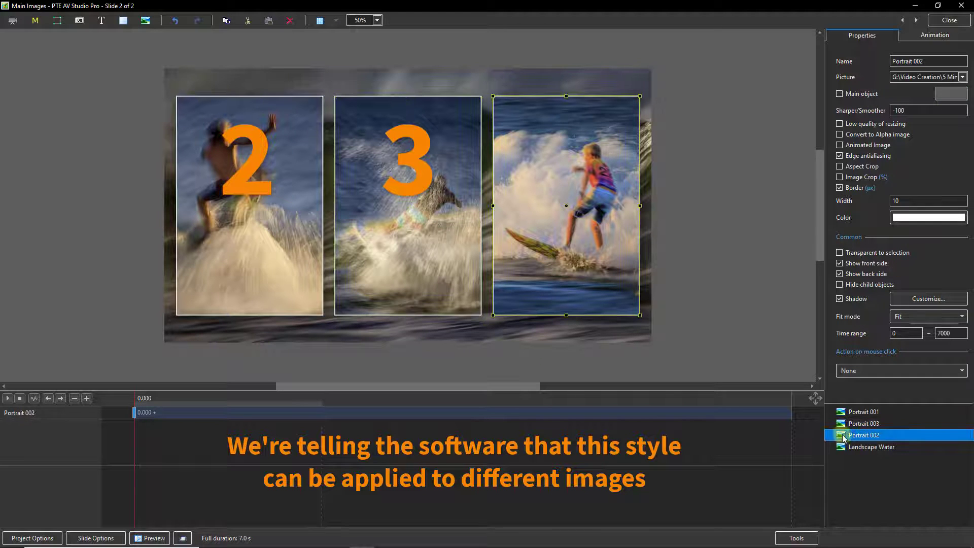
pyautogui.click(840, 93)
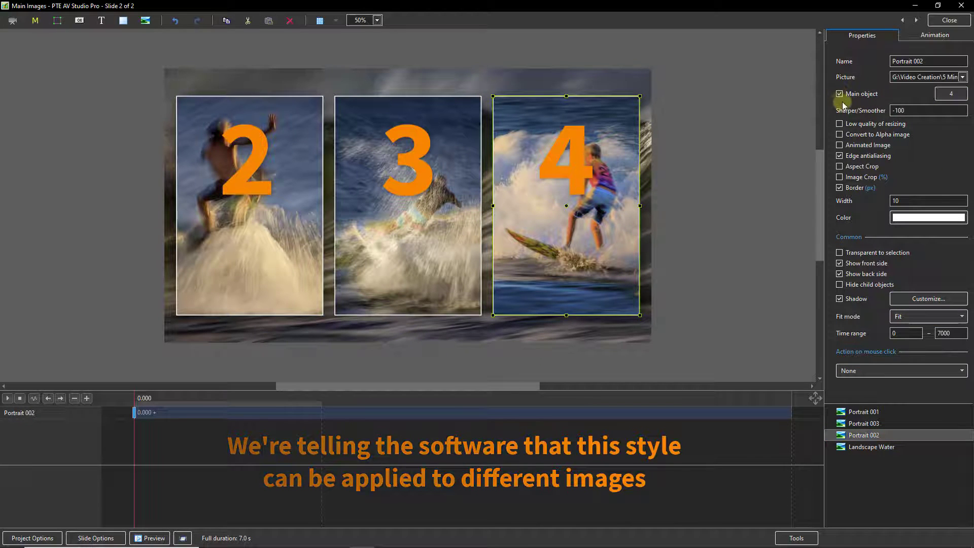
# Save the slide as style example 001 in Demo, replacing the existing one.
pyautogui.click(942, 23)
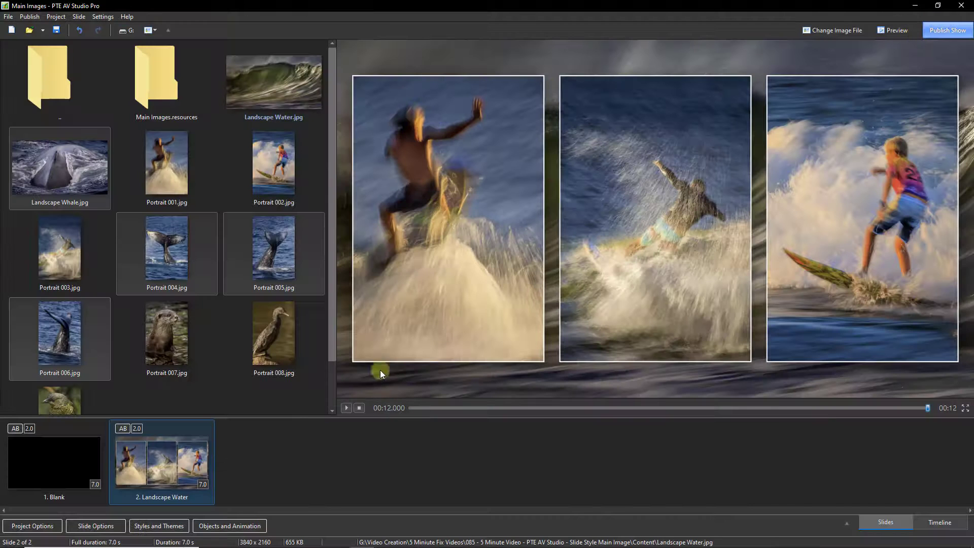
pyautogui.click(161, 526)
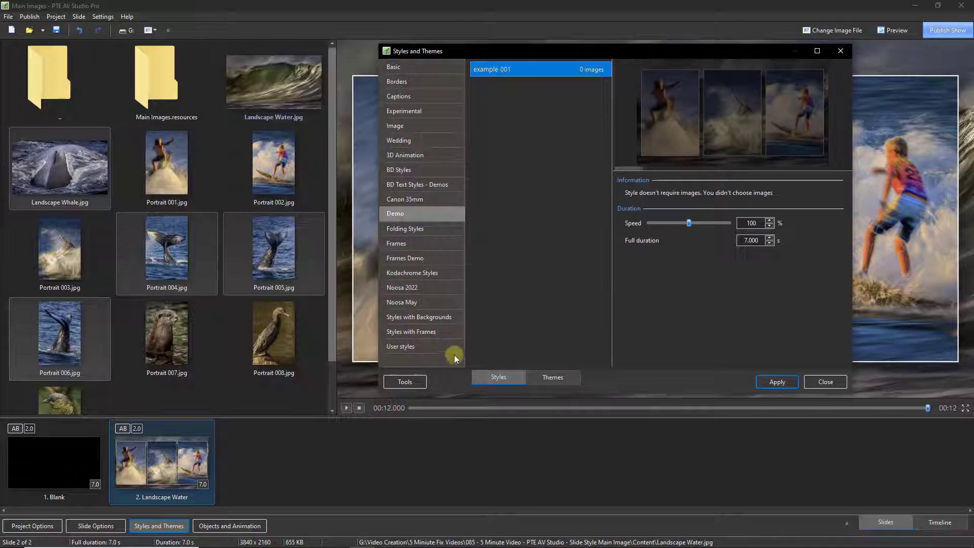
pyautogui.click(409, 380)
pyautogui.click(414, 382)
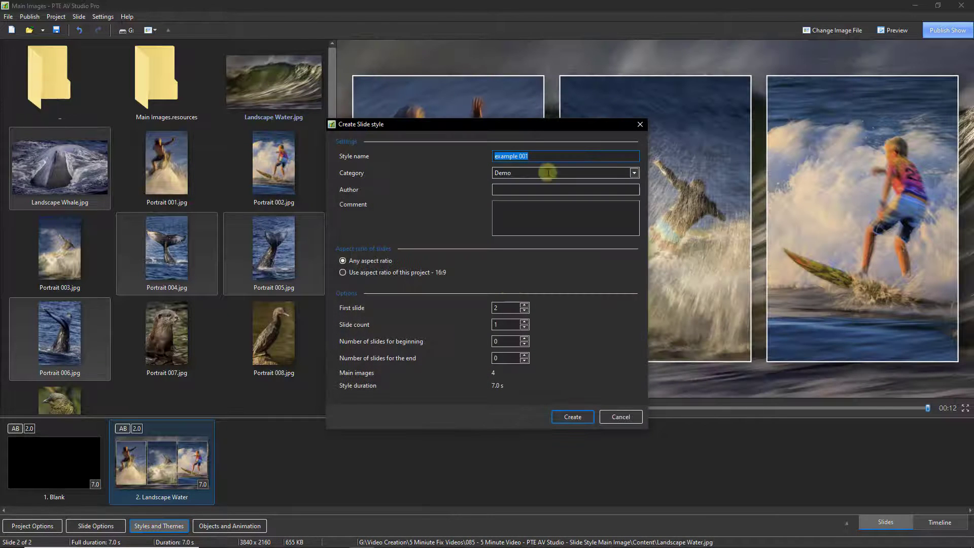
pyautogui.click(570, 416)
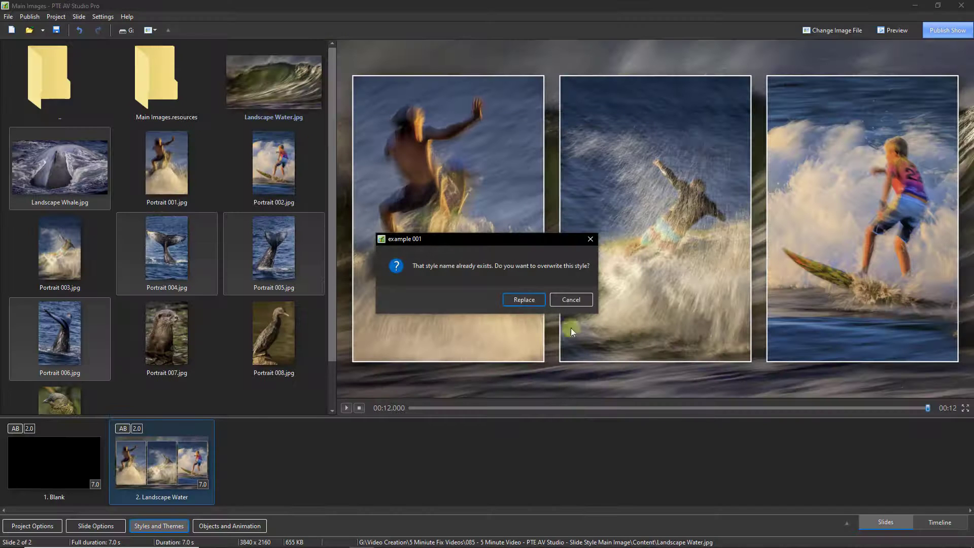
pyautogui.click(517, 300)
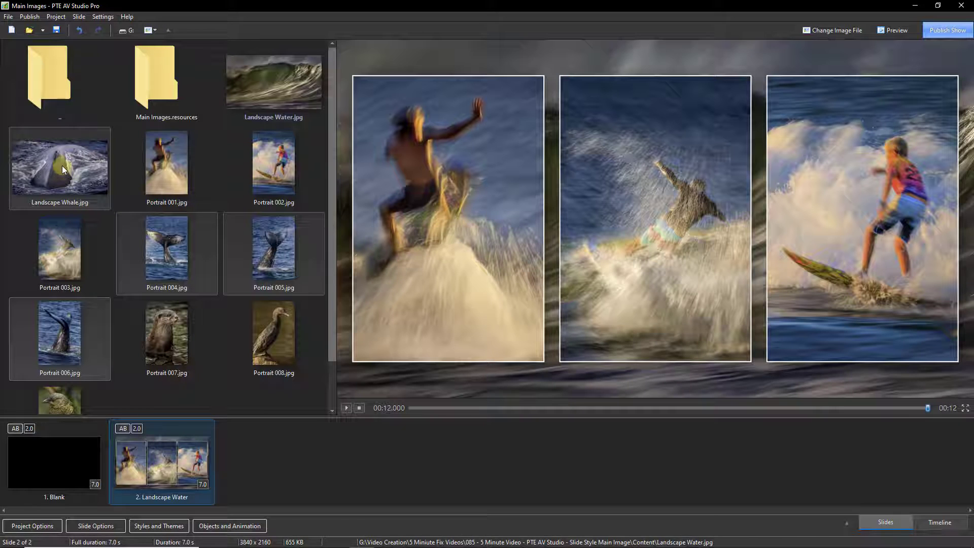
# Add the four whale photos as slides and apply style example 001.
pyautogui.moveTo(62, 166); pyautogui.dragTo(321, 480)
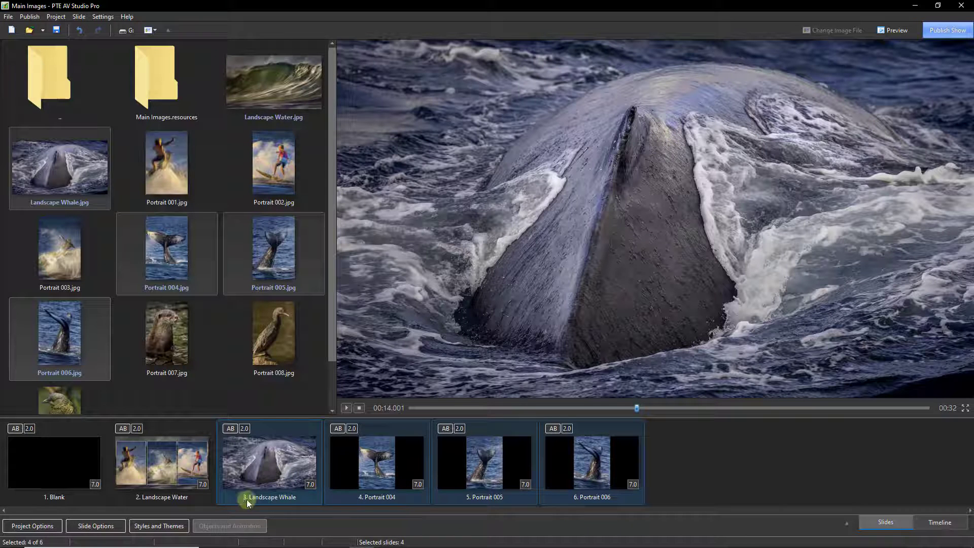
pyautogui.click(152, 526)
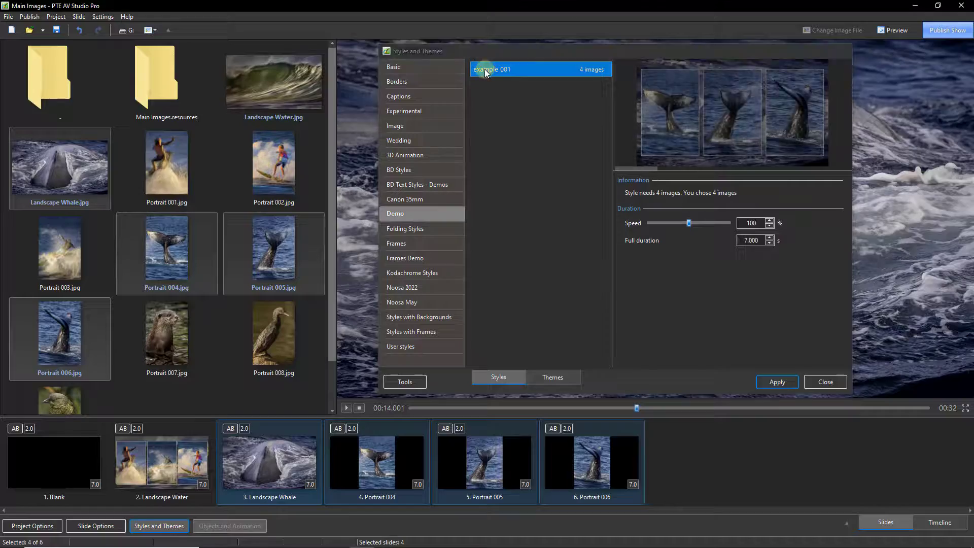
pyautogui.doubleClick(490, 70)
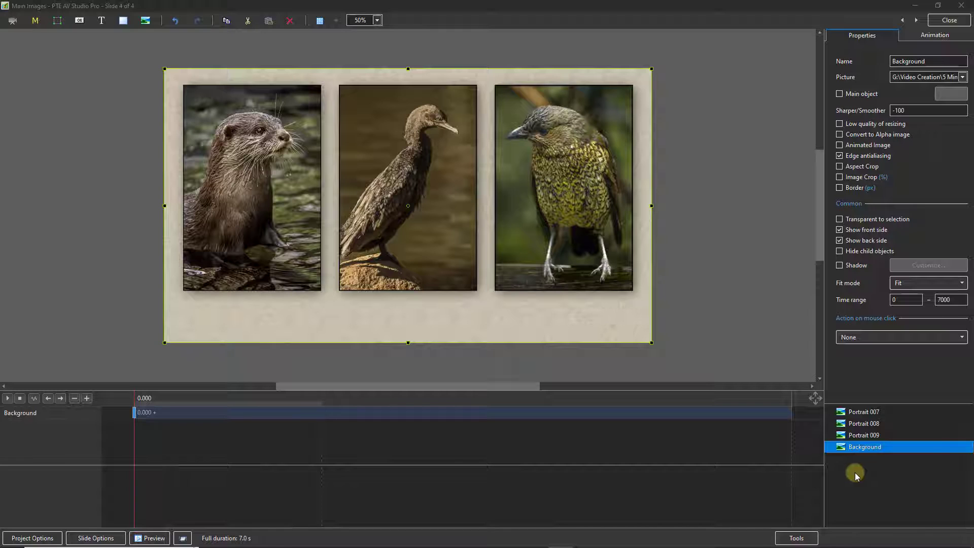
# Check the main-object numbers of Portraits 007, 008 and 009.
pyautogui.click(859, 412)
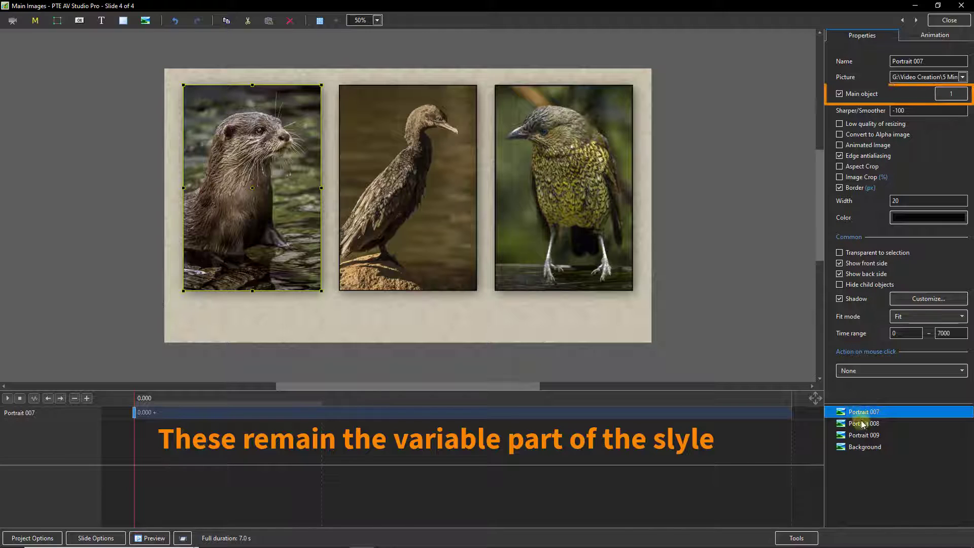
pyautogui.click(861, 424)
pyautogui.click(862, 436)
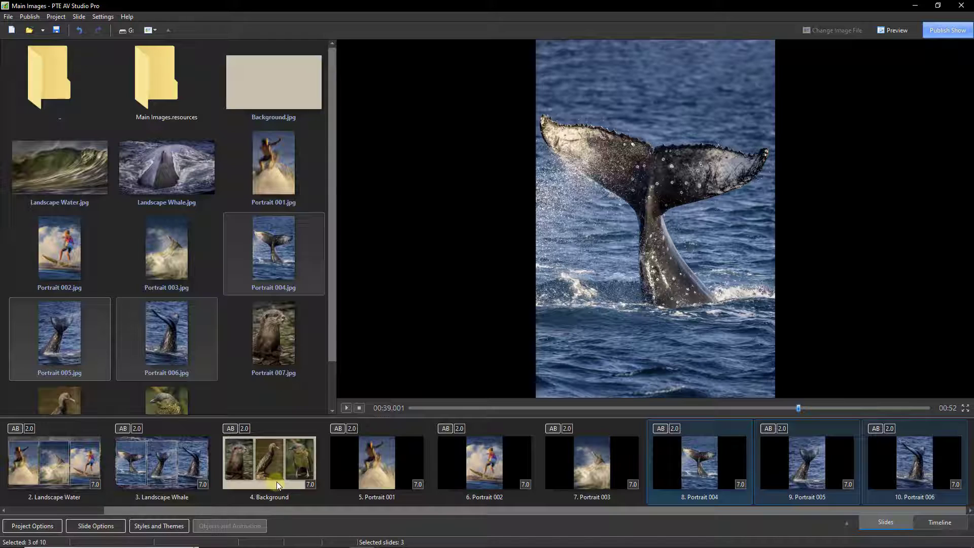
# Select the Portrait 001–006 slides and apply the Demo style example 002.
pyautogui.click(389, 455)
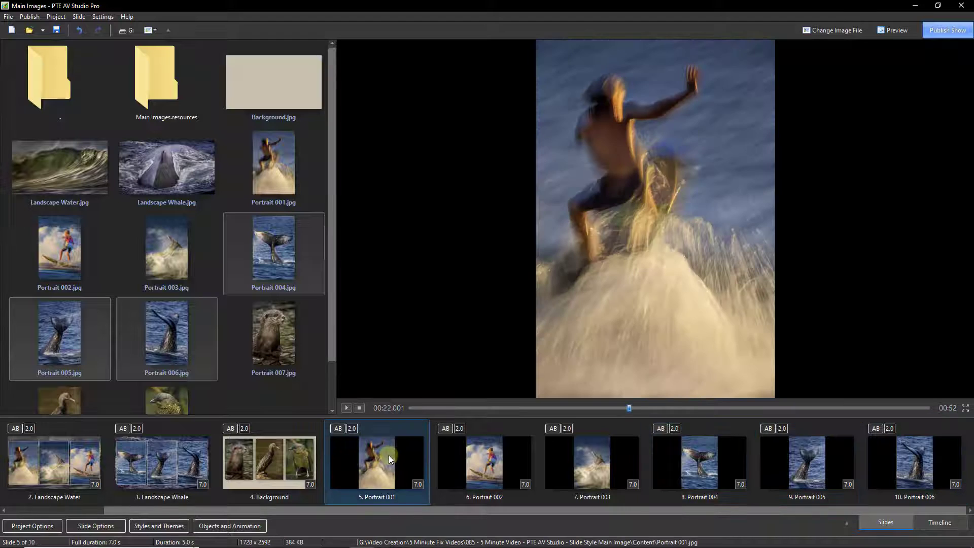
pyautogui.keyDown('shift'); pyautogui.click(917, 449); pyautogui.keyUp('shift')
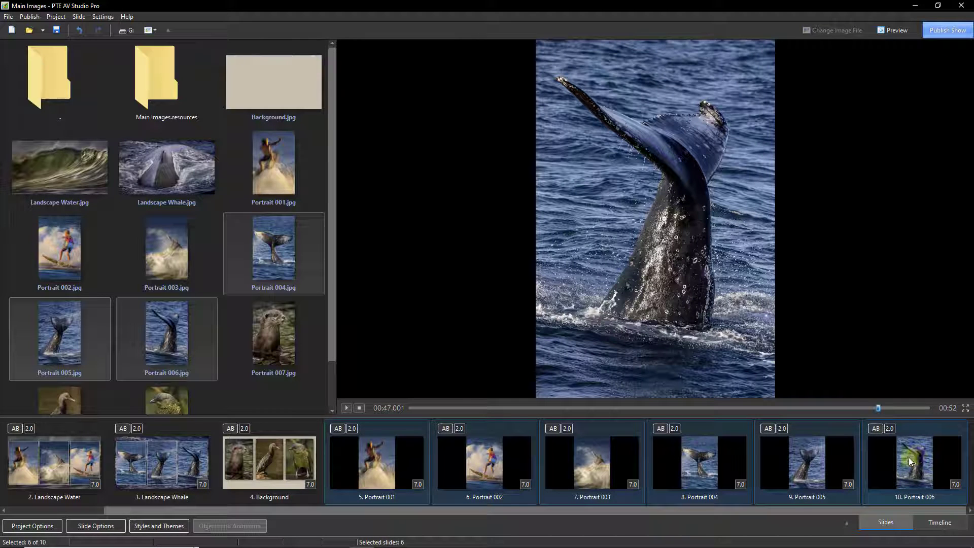
pyautogui.click(159, 526)
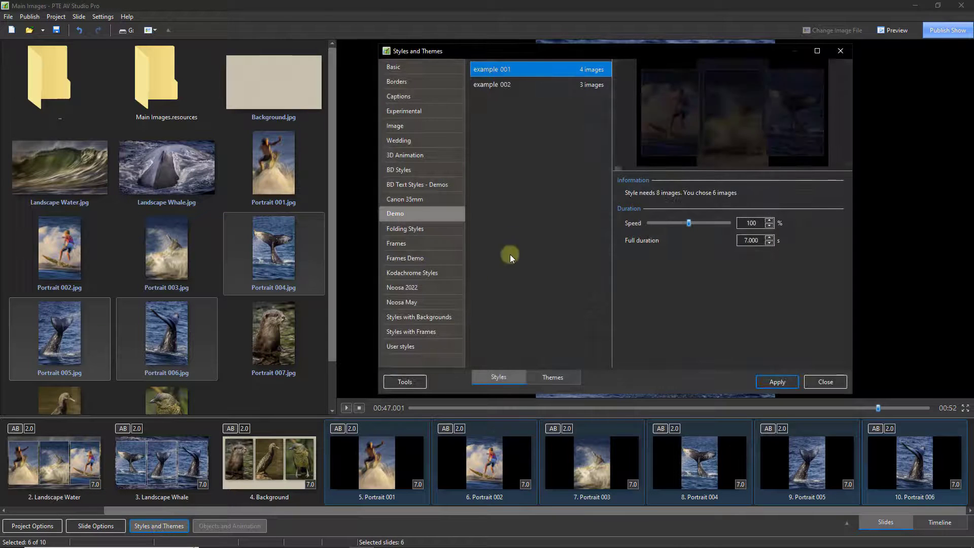
pyautogui.click(496, 86)
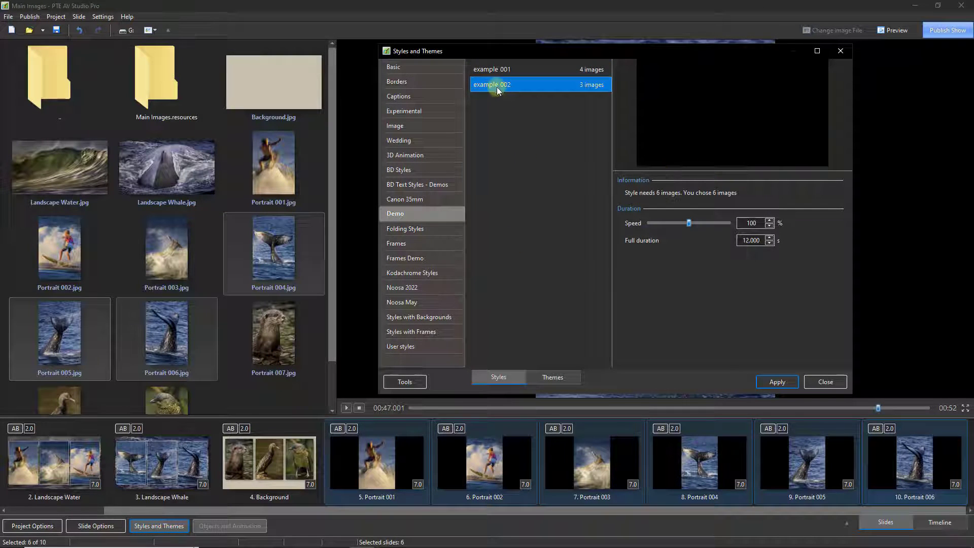
pyautogui.doubleClick(488, 87)
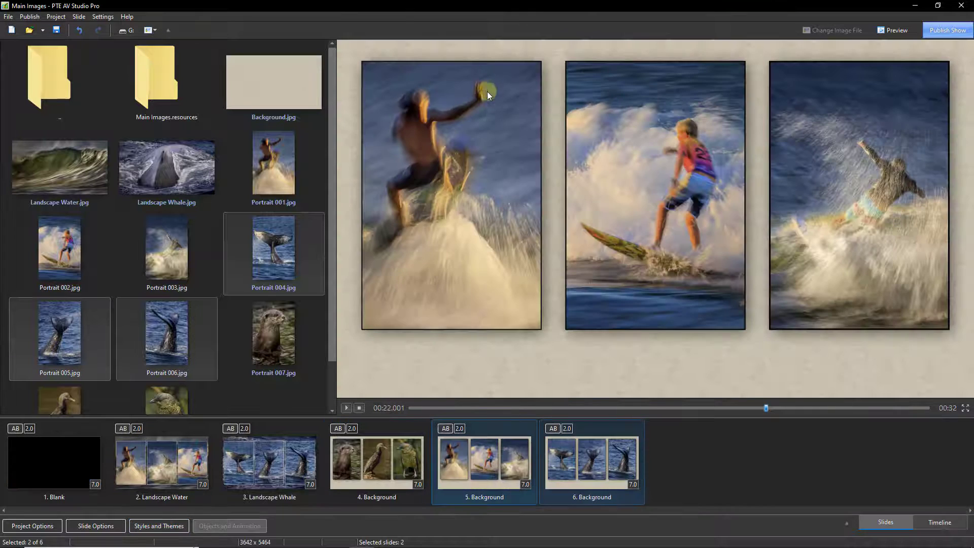